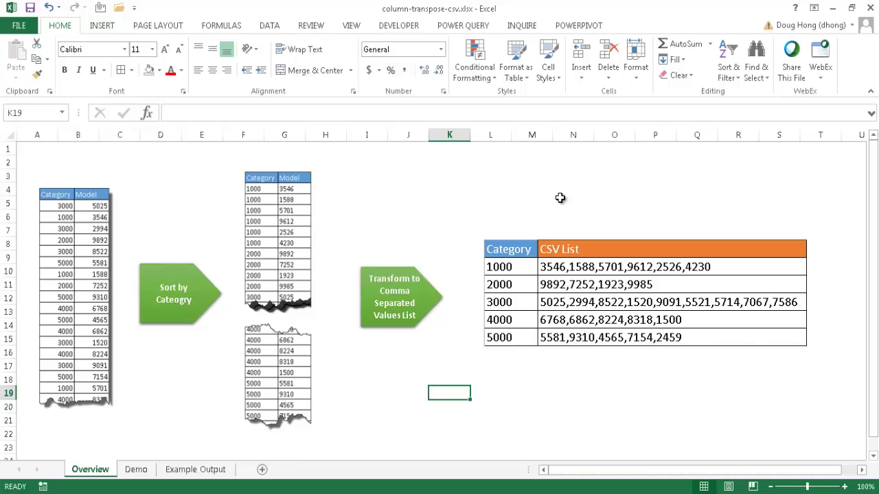
Step: Copy the Unique Category and CSV List headers from the Example Output sheet into C1:D1 of the Demo sheet
left_click(136, 469)
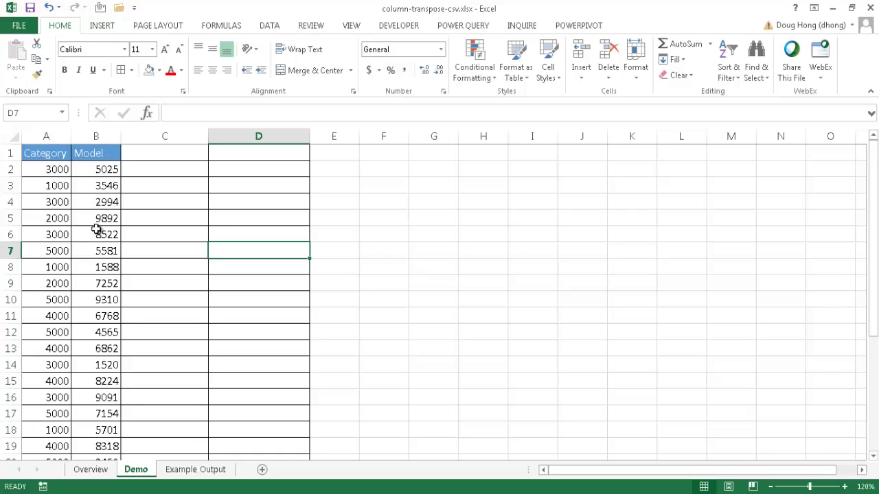
left_click(192, 473)
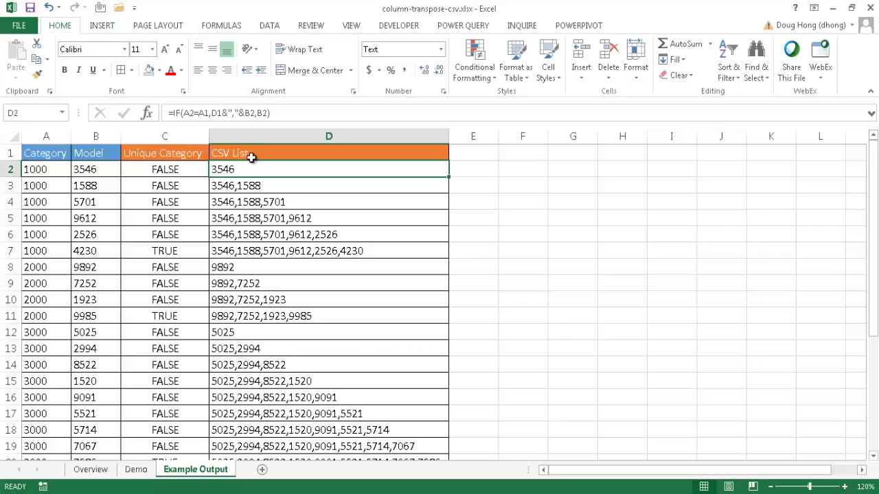
left_click(178, 153)
left_click_drag(177, 153, 221, 153)
key("ctrl+c")
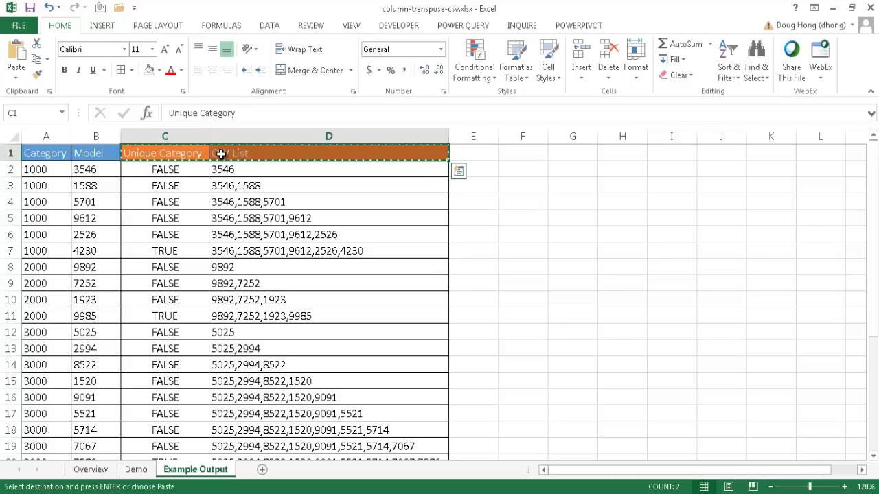
left_click(139, 468)
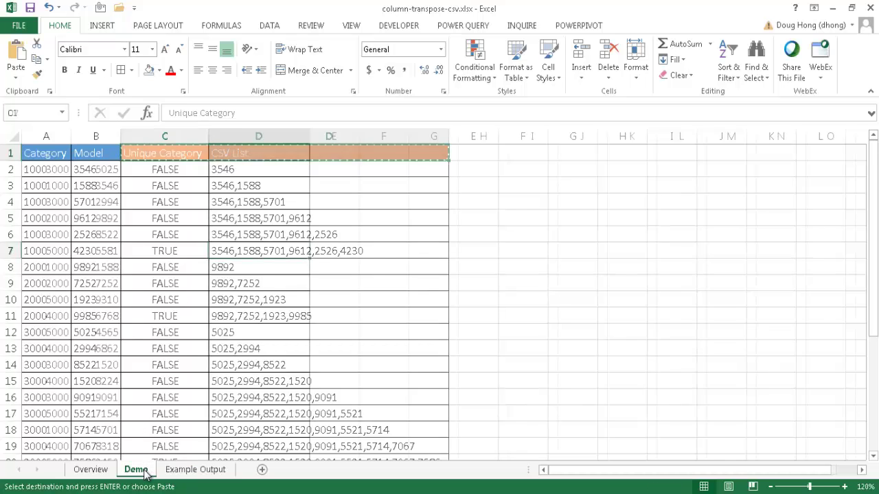
left_click(170, 153)
key("ctrl+v")
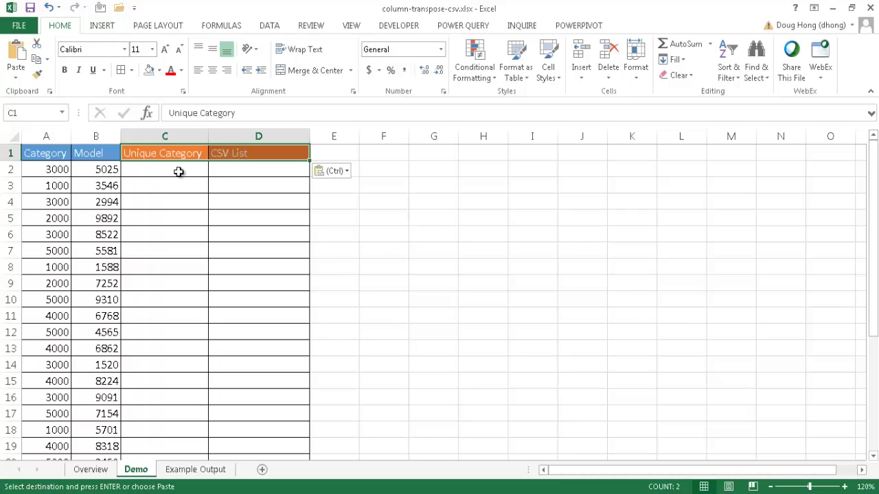
Step: Start an IF formula in D2 of the Demo sheet that tests A2=A1 and returns D1&"," when true
left_click(233, 171)
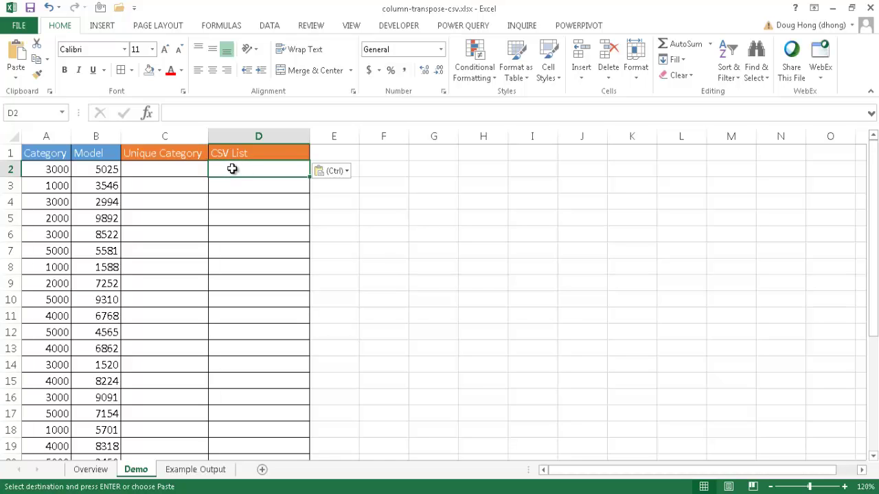
key("Escape")
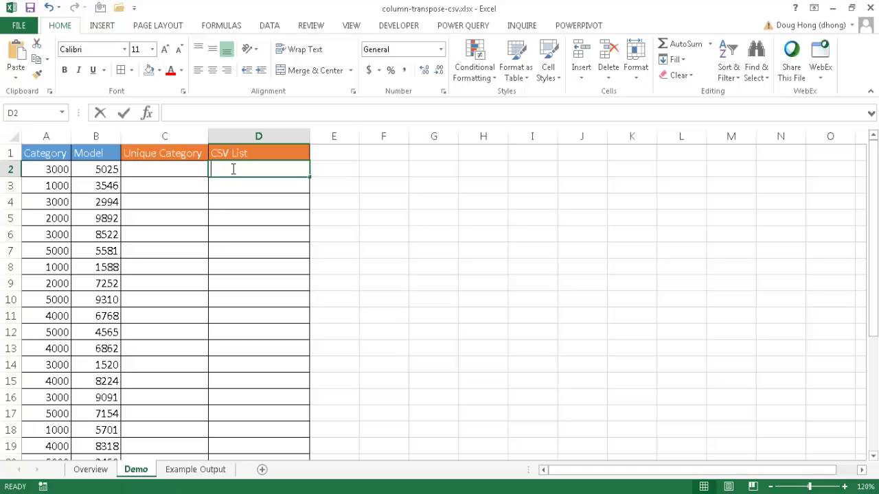
type("=IF(")
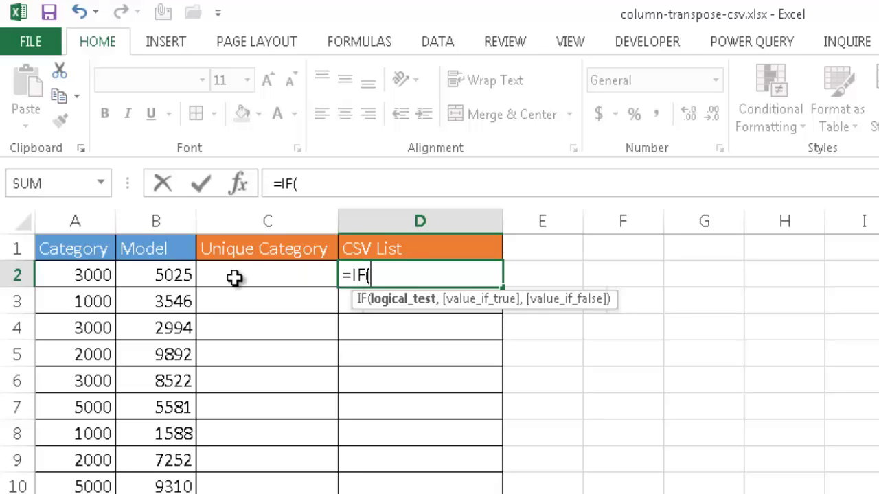
left_click(82, 278)
type("=A1,")
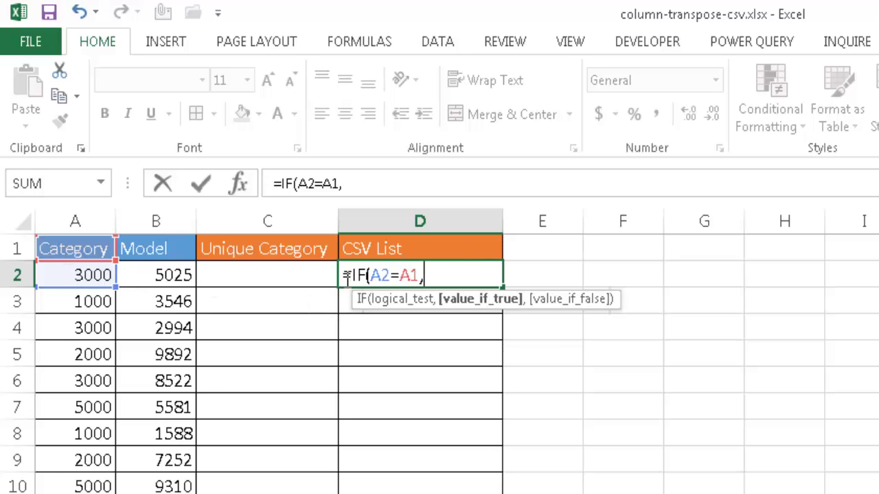
left_click(391, 249)
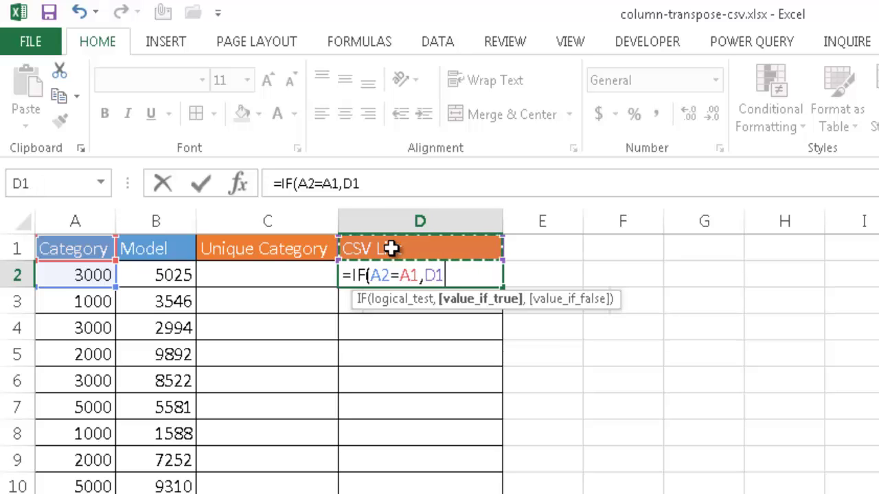
type("&")
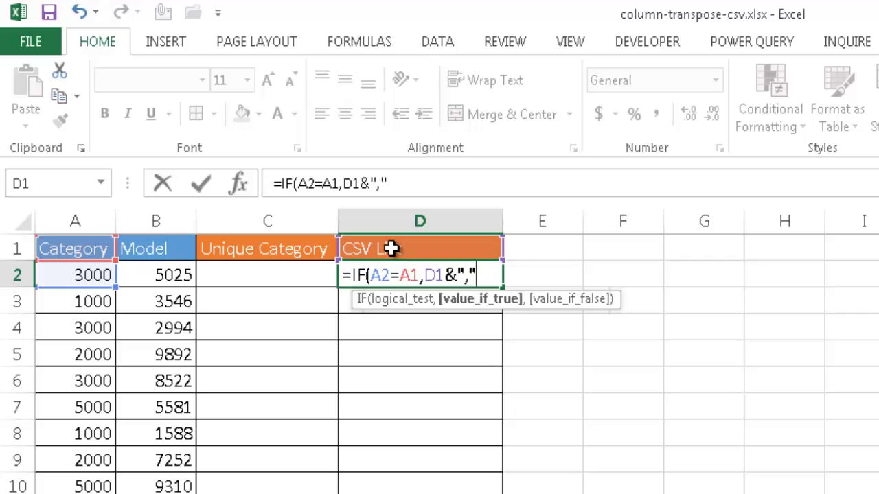
type("\",\"")
left_click(153, 275)
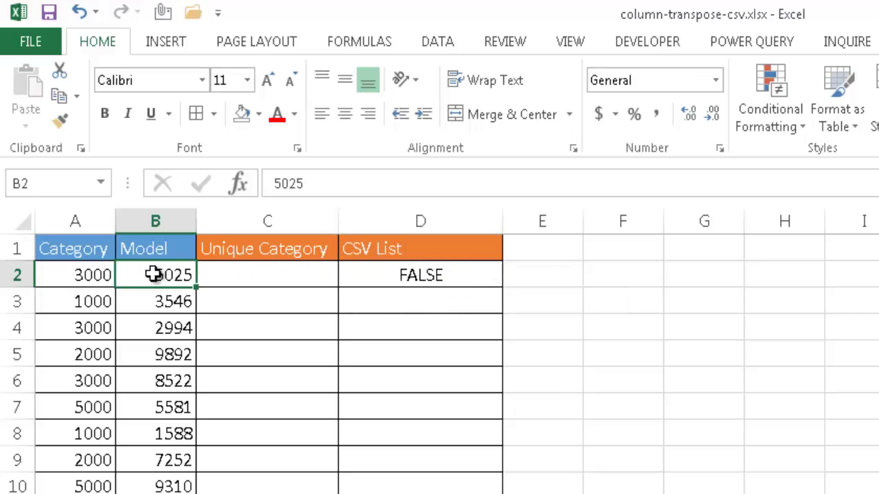
Step: Complete the formula in D2 as =IF(A2=A1,D1&","&B2,B2) and fill it down the CSV List column
left_click(427, 274)
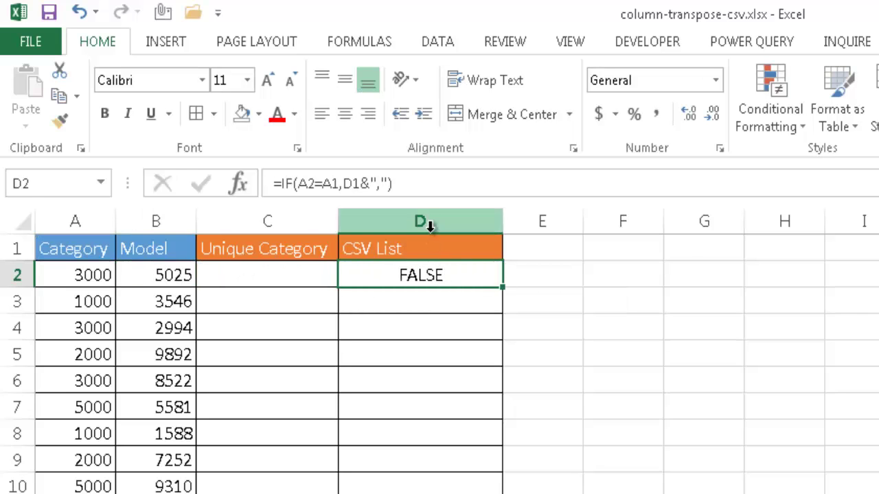
left_click(402, 183)
key("BackSpace")
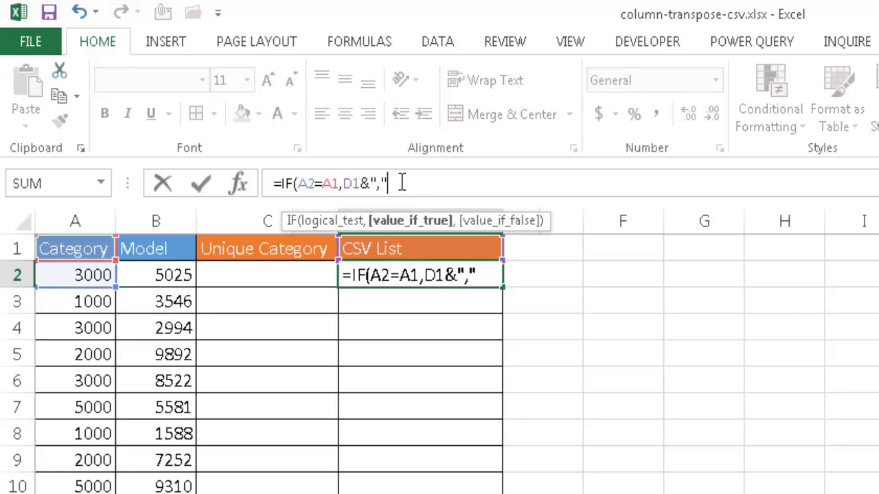
type("&")
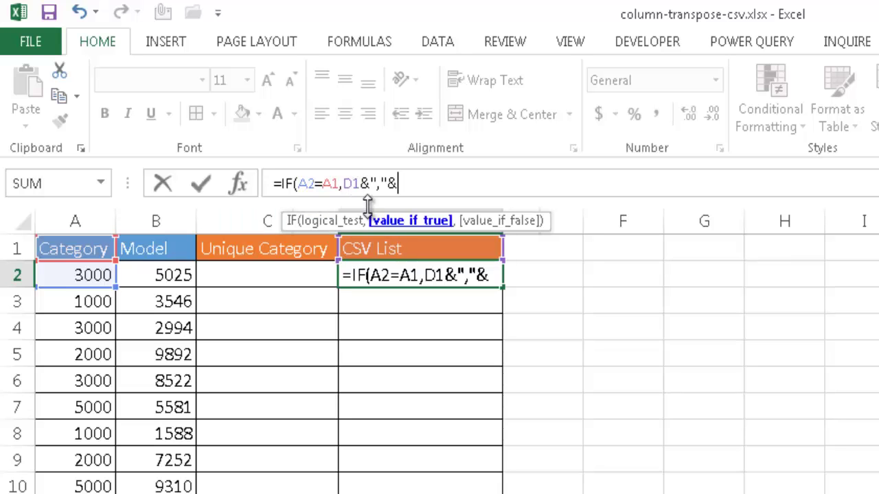
left_click(166, 275)
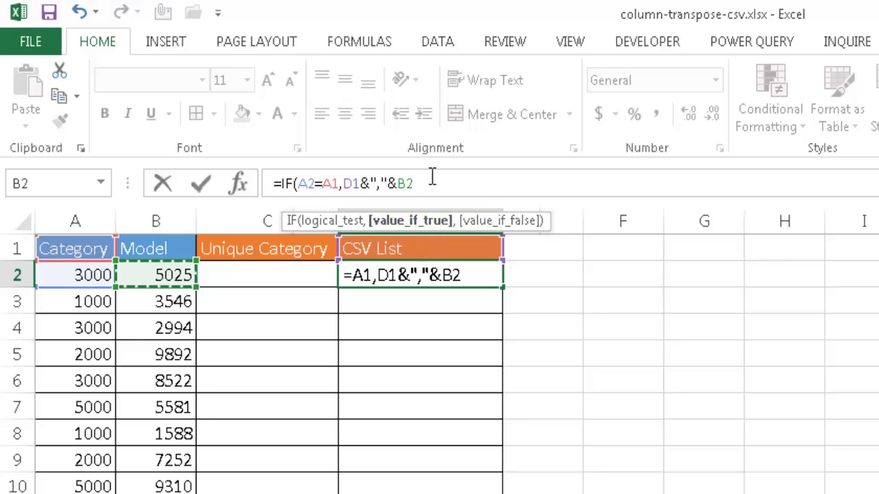
type(",")
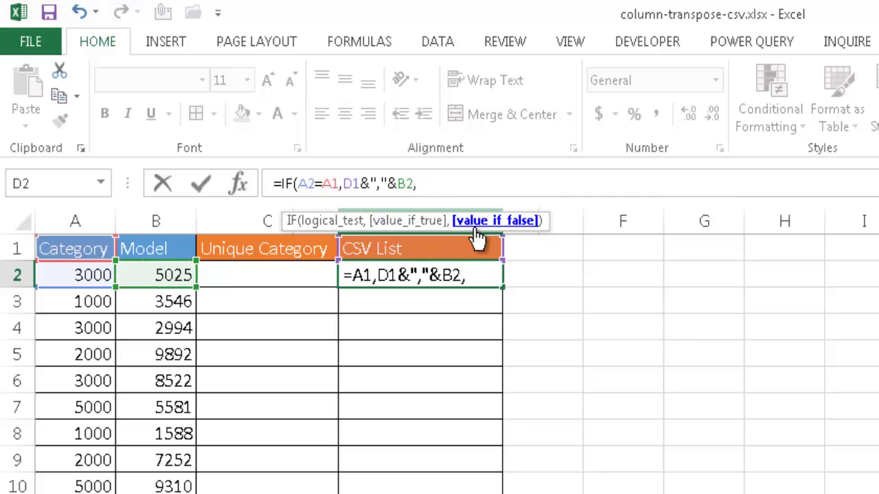
left_click(154, 274)
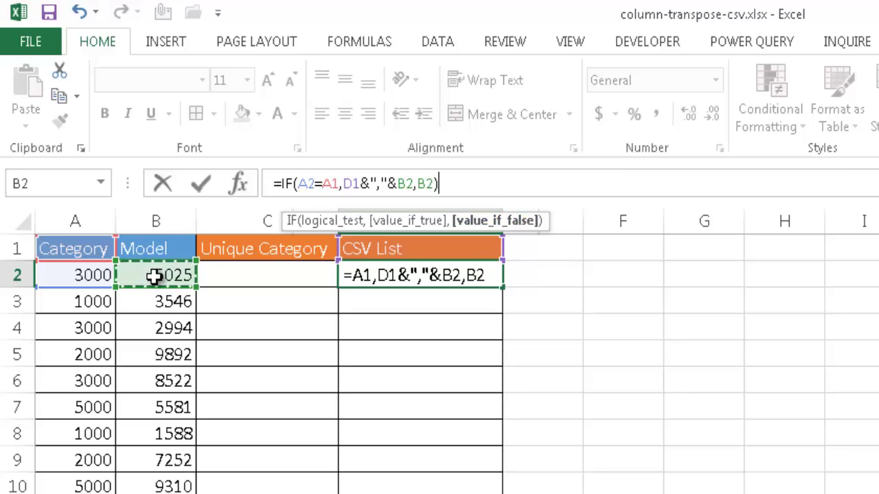
type(")")
key("Return")
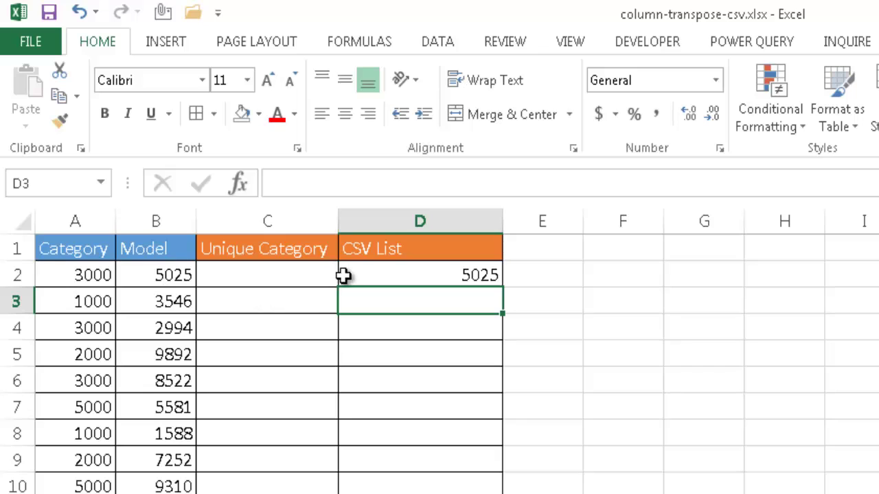
left_click(419, 276)
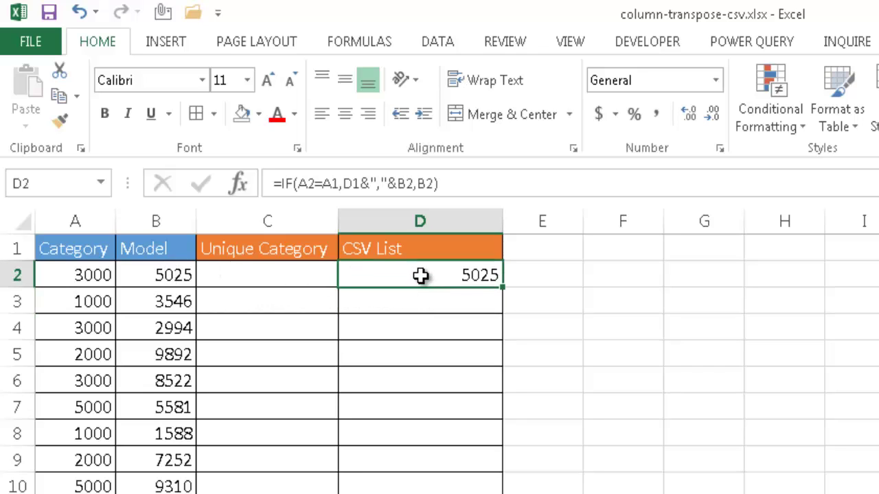
double_click(504, 287)
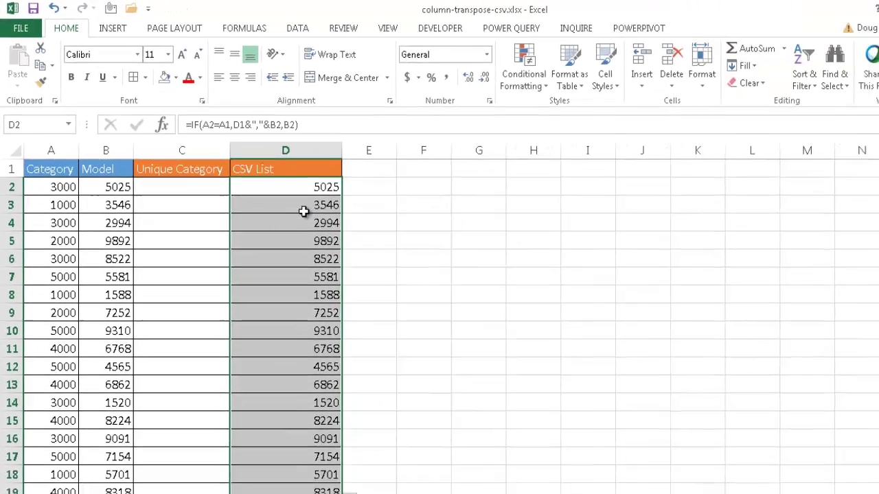
Step: Review the filled CSV List column and compare it with the sort-by-category stage on the Overview sheet
left_click(388, 219)
key("ctrl+shift+Down")
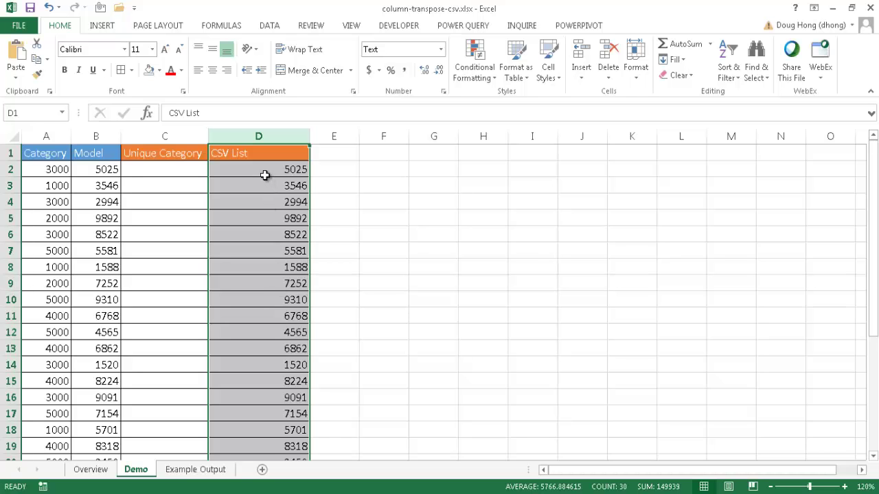
left_click(100, 472)
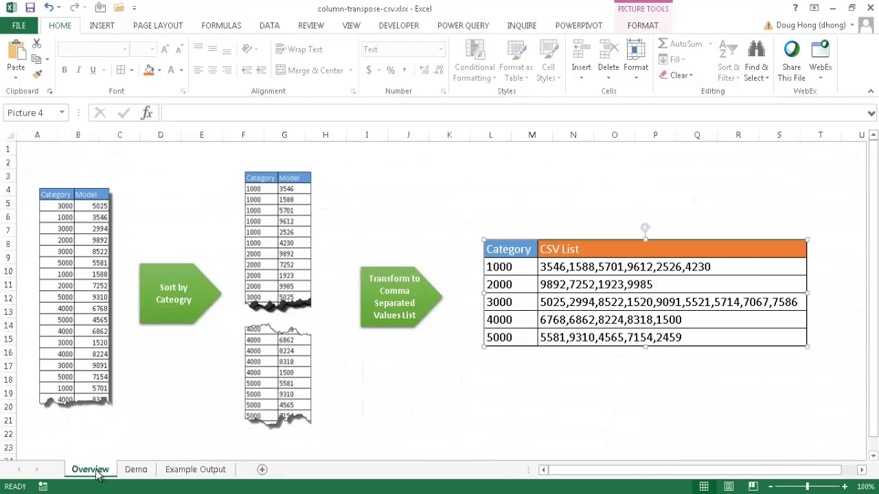
left_click(135, 471)
left_click(268, 172)
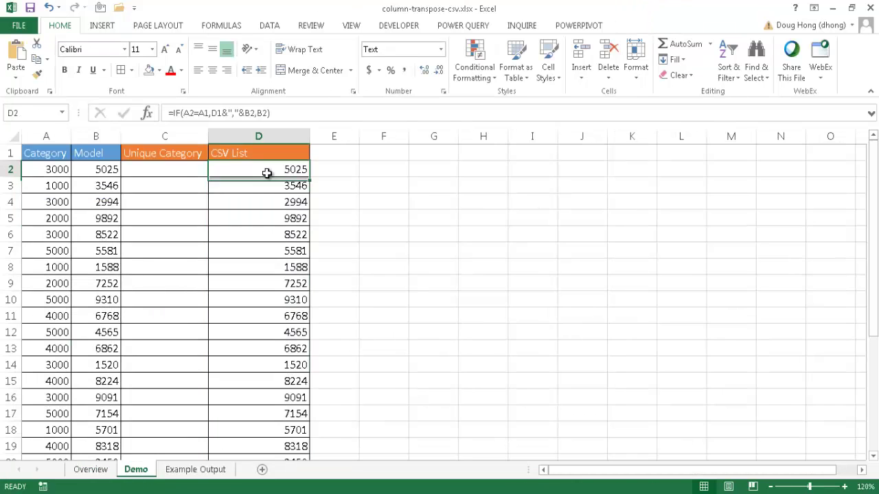
left_click(267, 185)
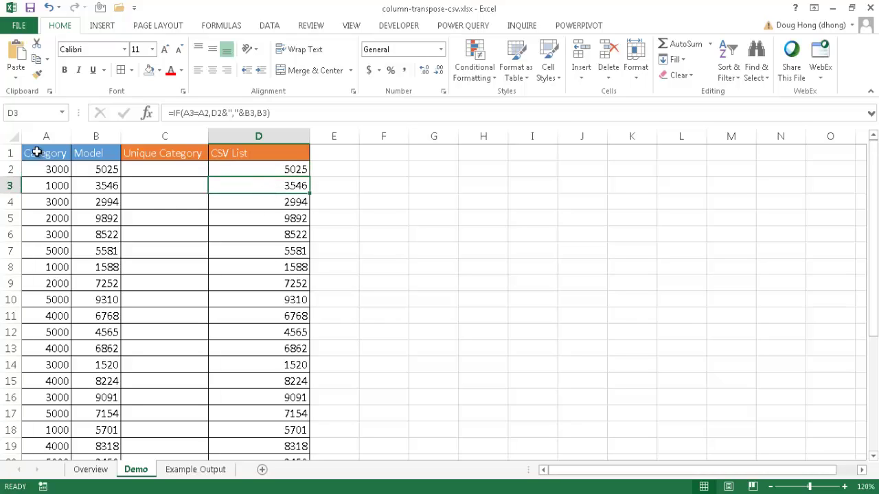
left_click(48, 212)
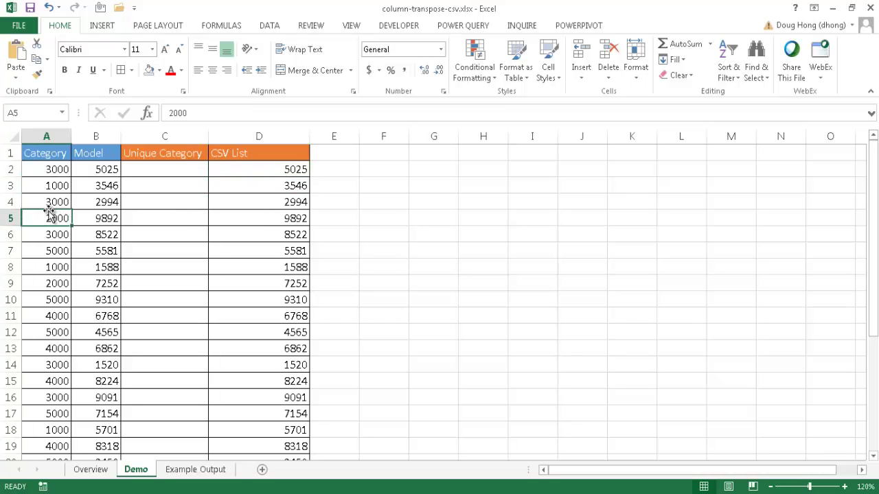
Step: Sort the Demo table by the Category column's values from smallest to largest
left_click(94, 229)
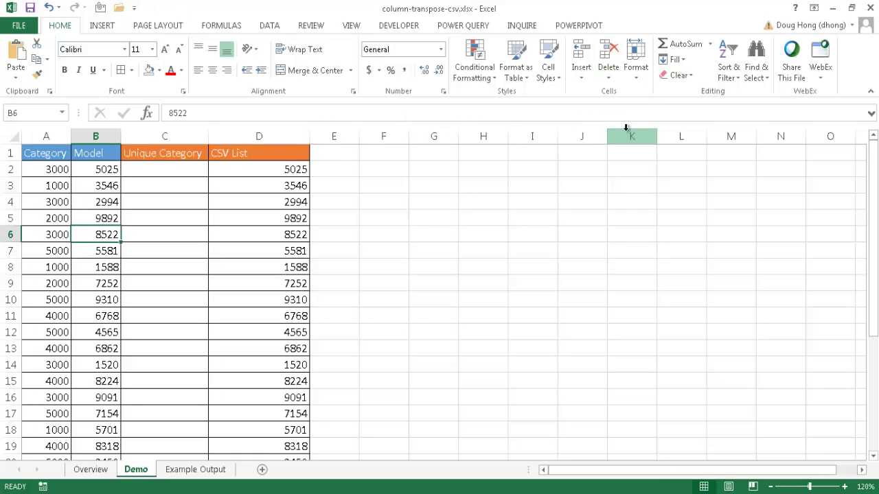
left_click(735, 82)
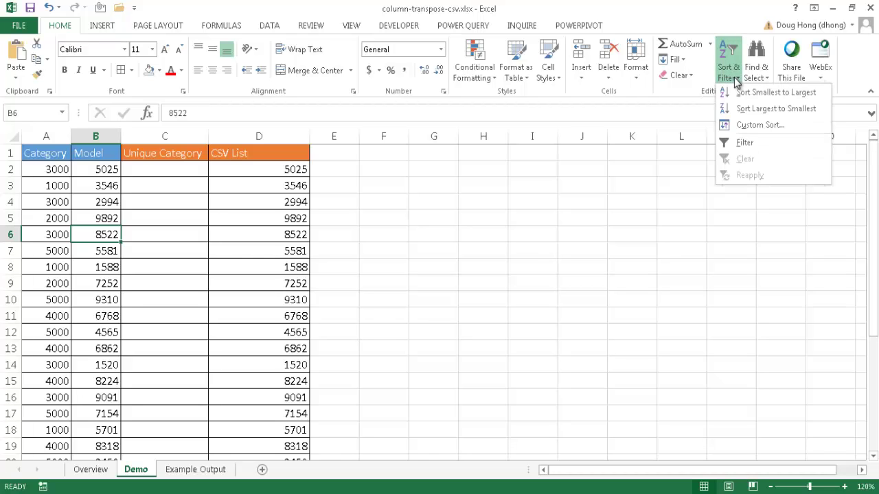
left_click(757, 125)
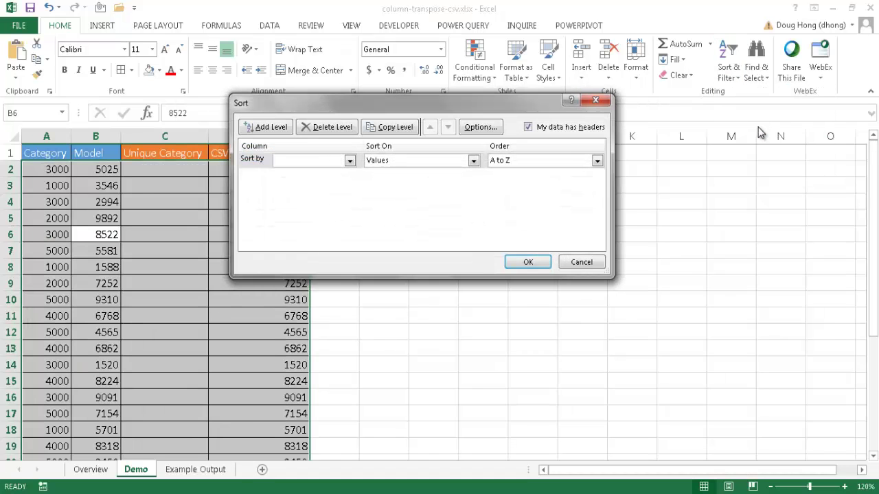
left_click(349, 160)
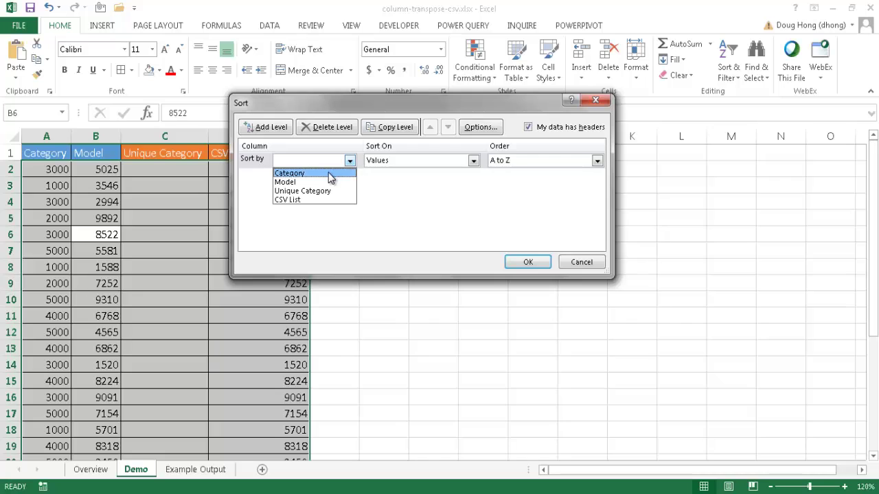
left_click(329, 173)
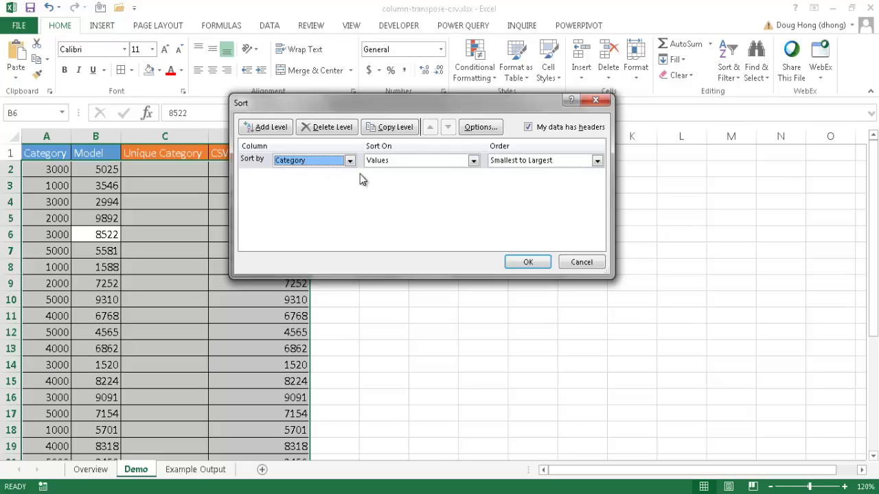
left_click(528, 263)
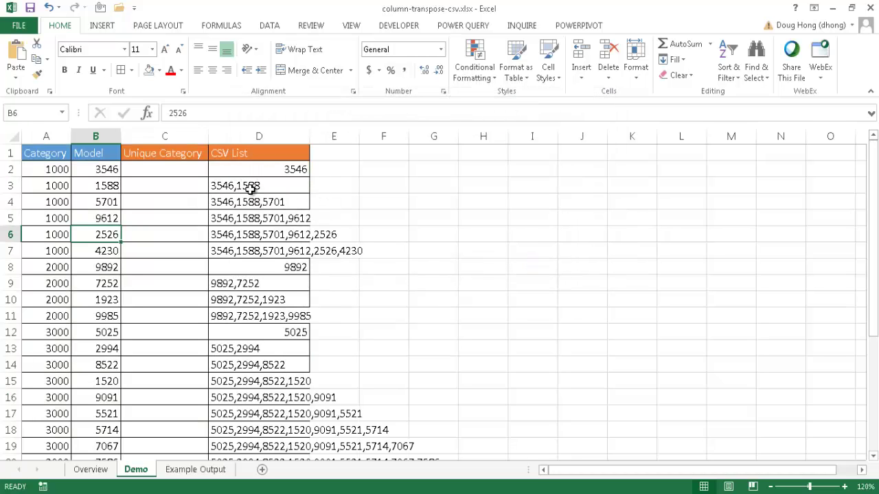
Step: Auto-fit the width of the CSV List column to its contents and check the formulas in D3 and D2
double_click(310, 136)
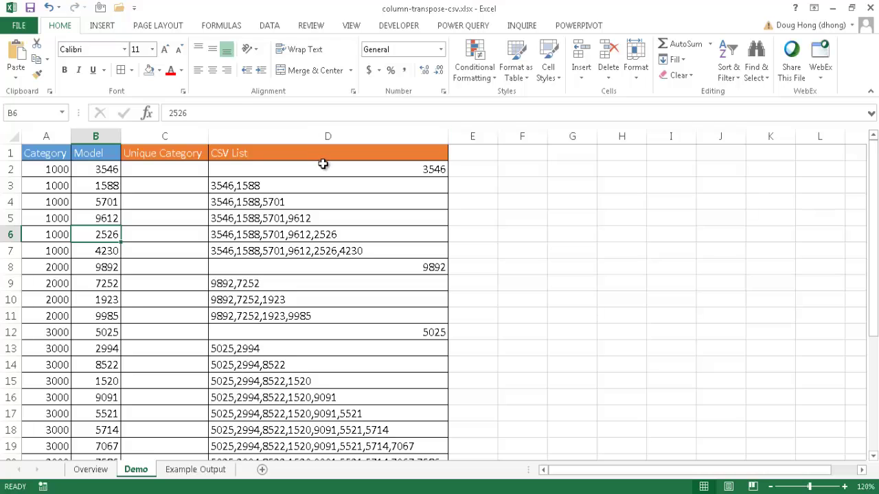
left_click(322, 185)
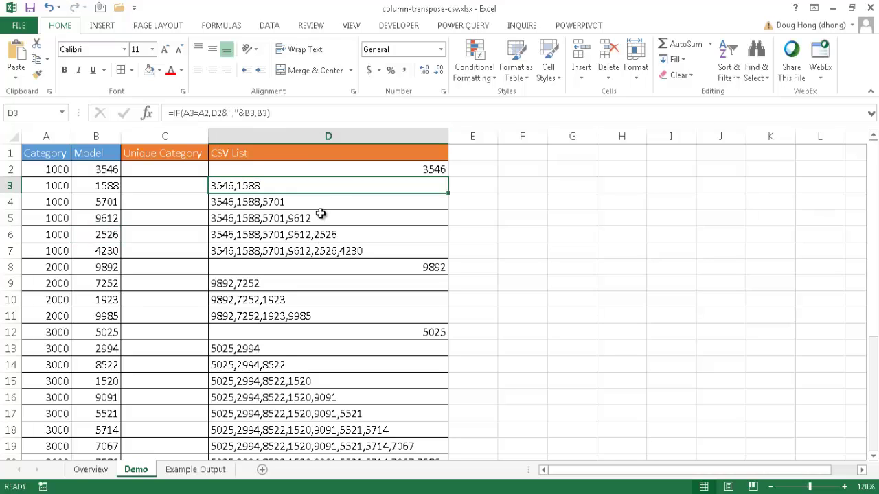
left_click(384, 171)
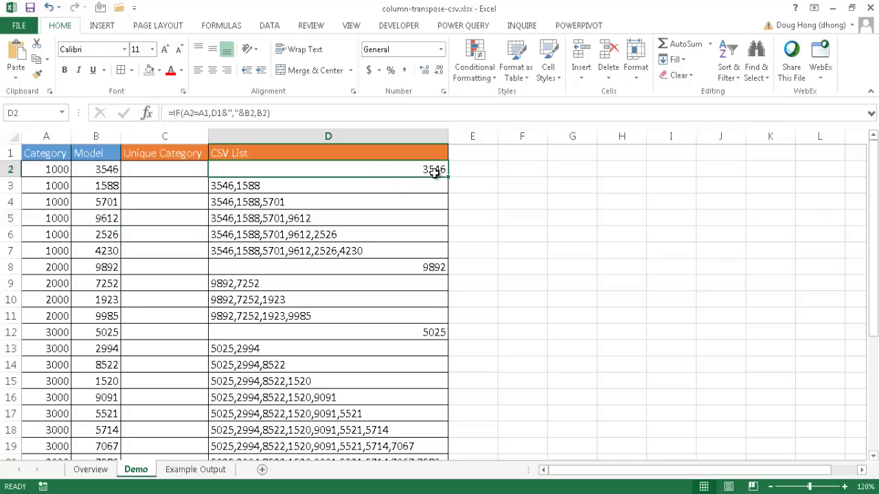
Step: Compare the formulas in D2 and D3, and format the entire CSV List column as Text
left_click(226, 186)
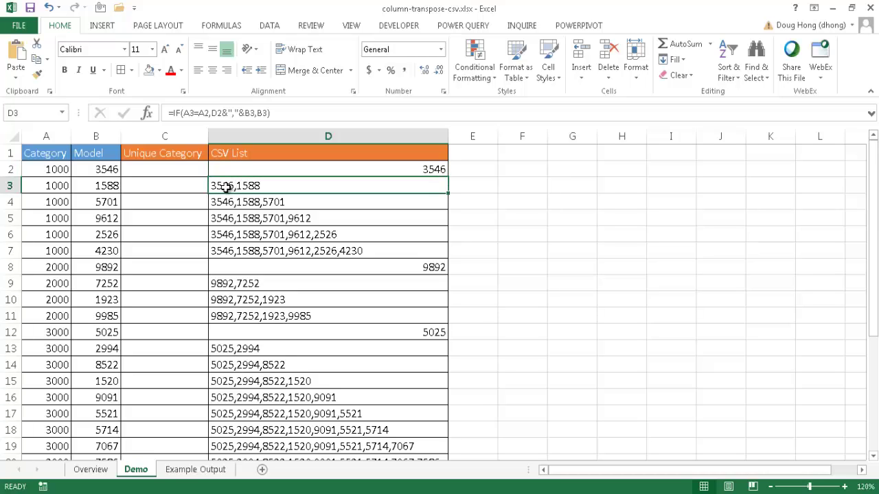
left_click(336, 170)
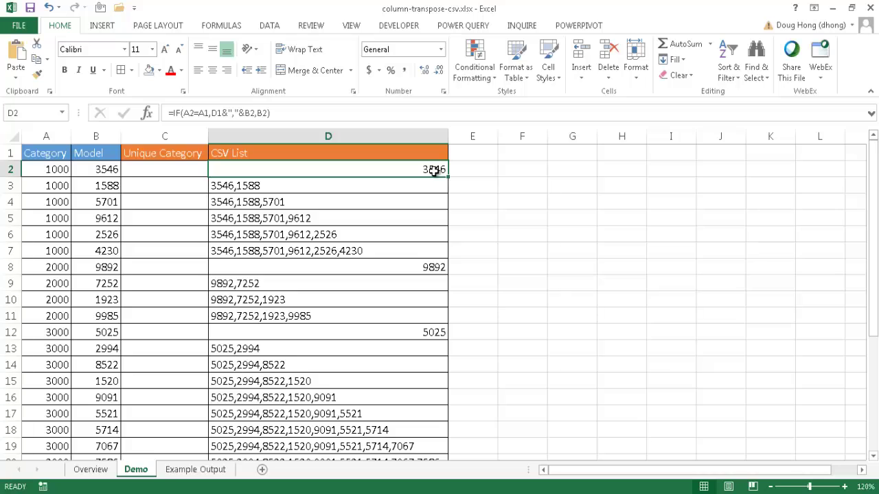
left_click(253, 186)
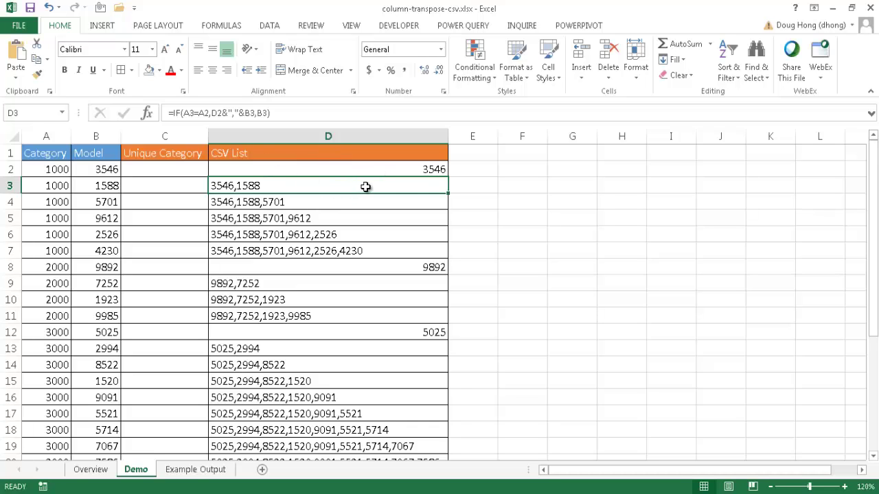
left_click(343, 136)
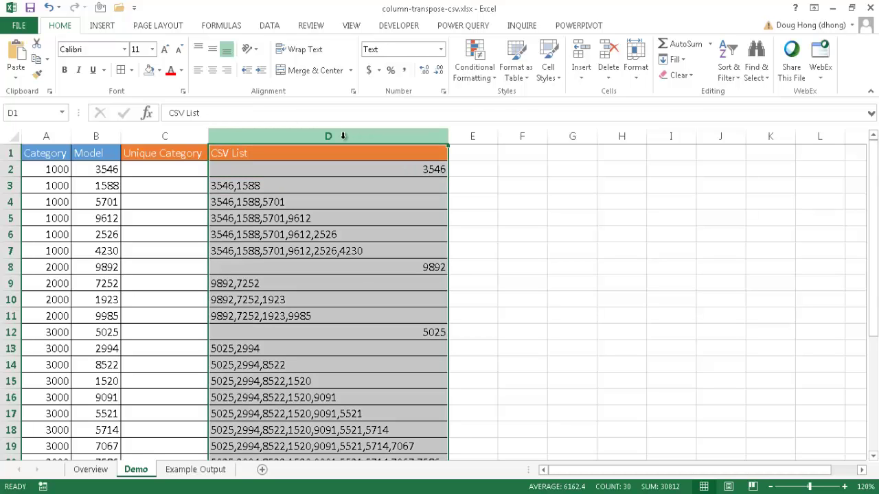
left_click(440, 49)
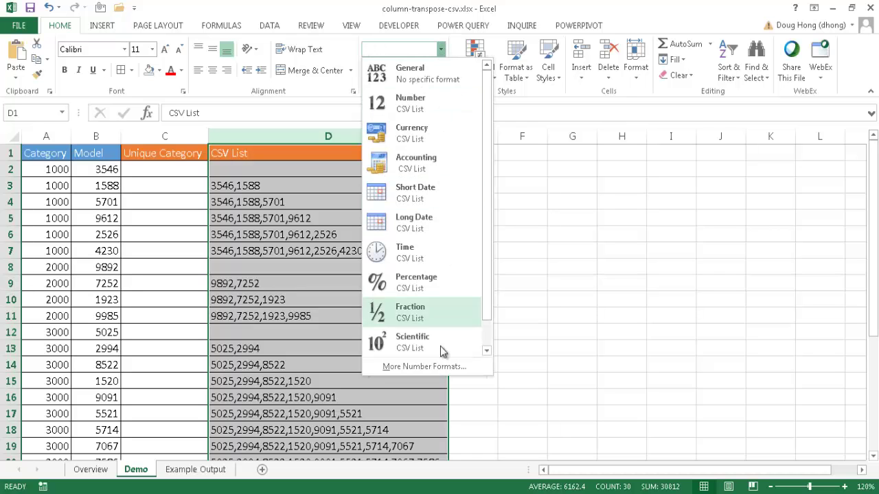
left_click(425, 369)
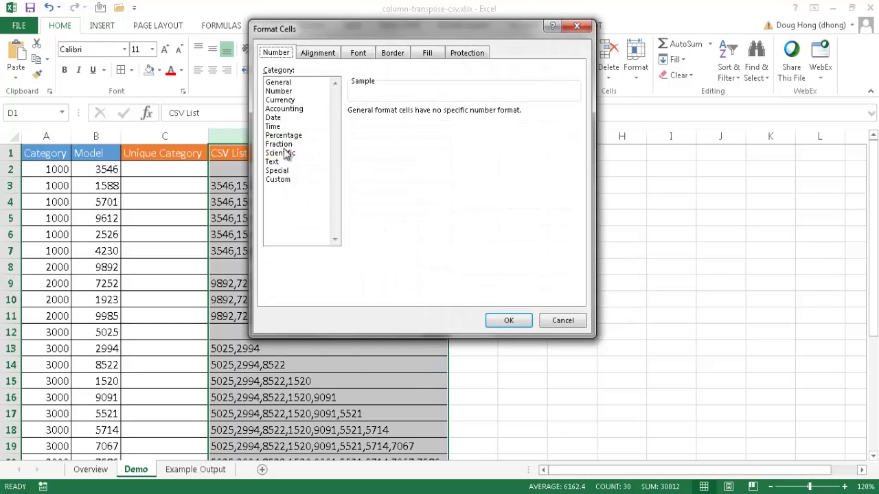
left_click(273, 161)
left_click(490, 321)
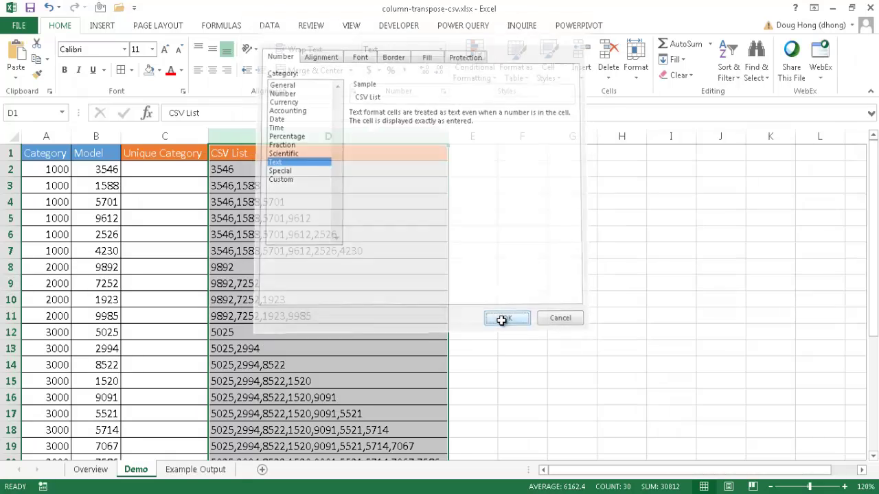
left_click(352, 269)
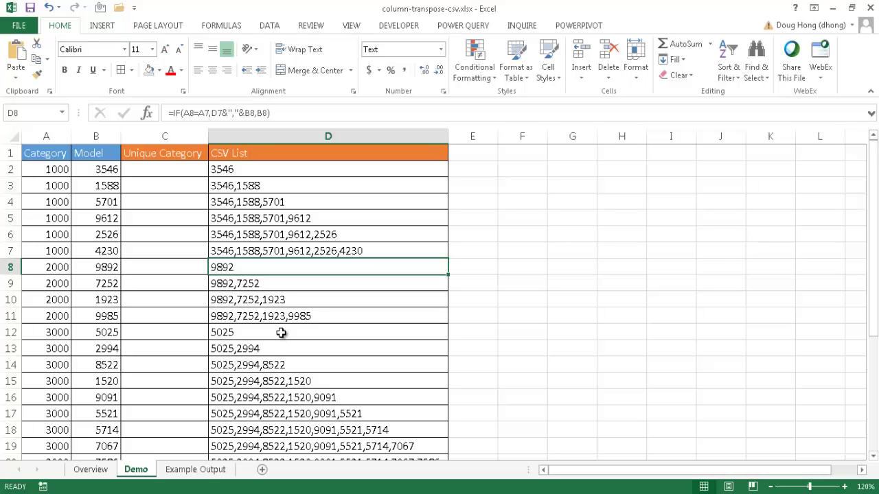
Step: Enter the formula =A2<>A3 in C2 and fill it down the Unique Category column
left_click(166, 169)
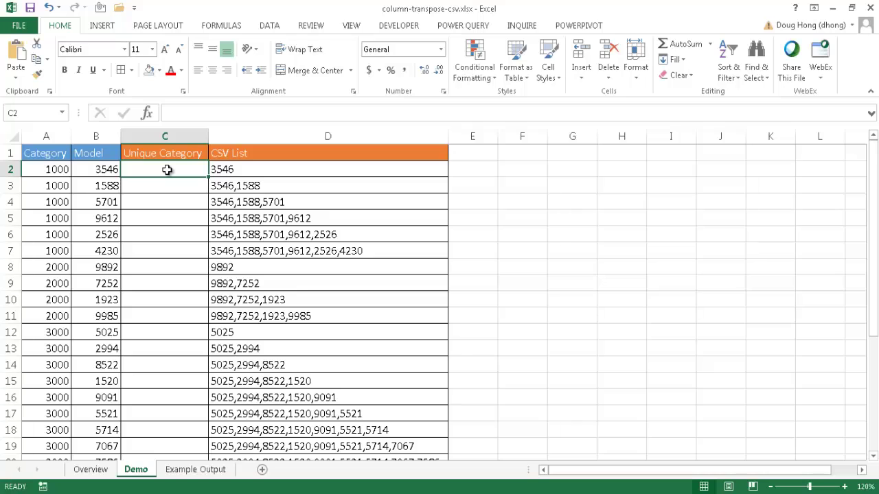
type("=")
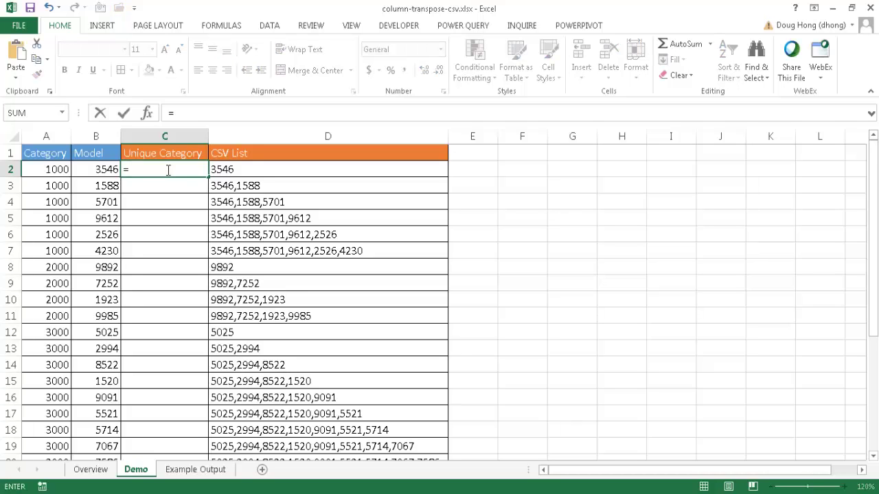
left_click(47, 172)
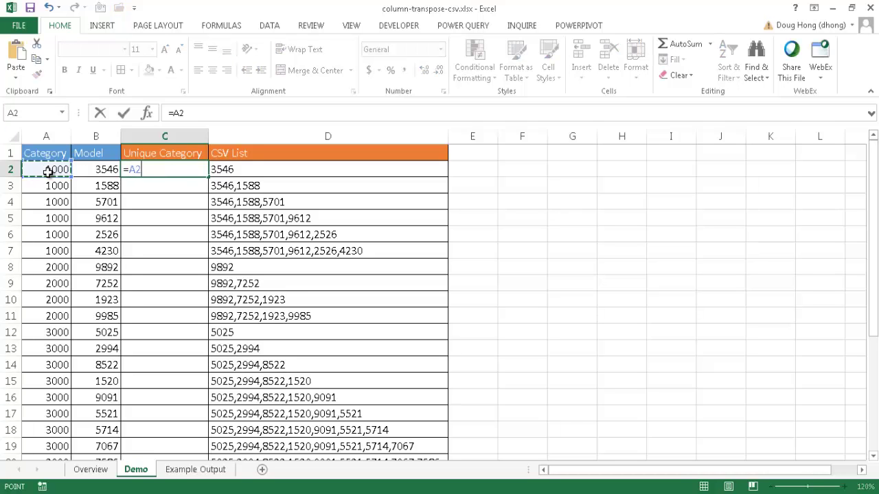
type("<>")
left_click(46, 184)
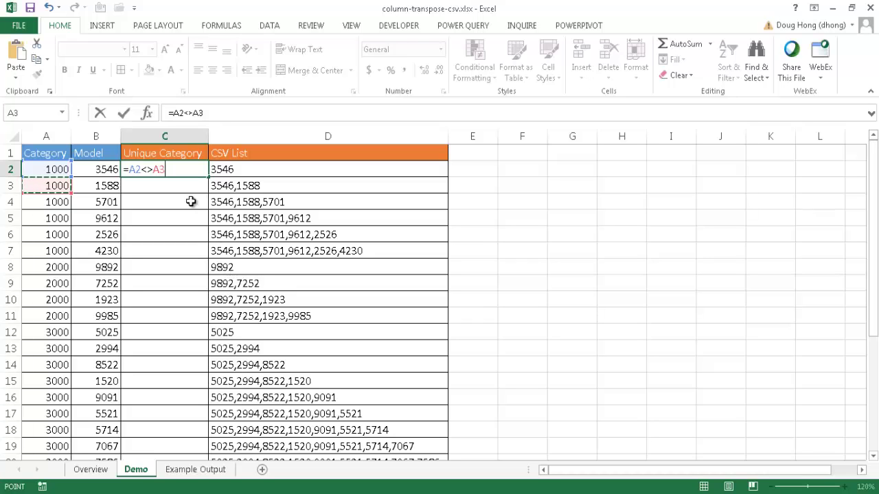
key("ctrl+Return")
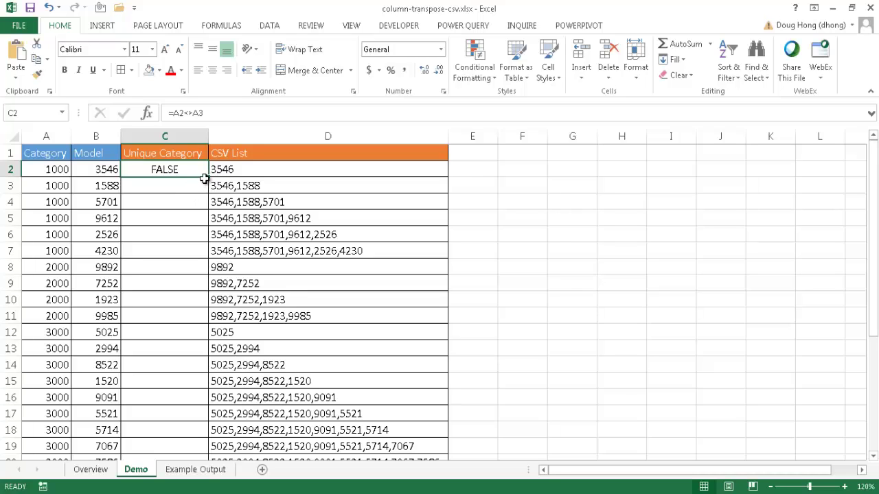
double_click(210, 178)
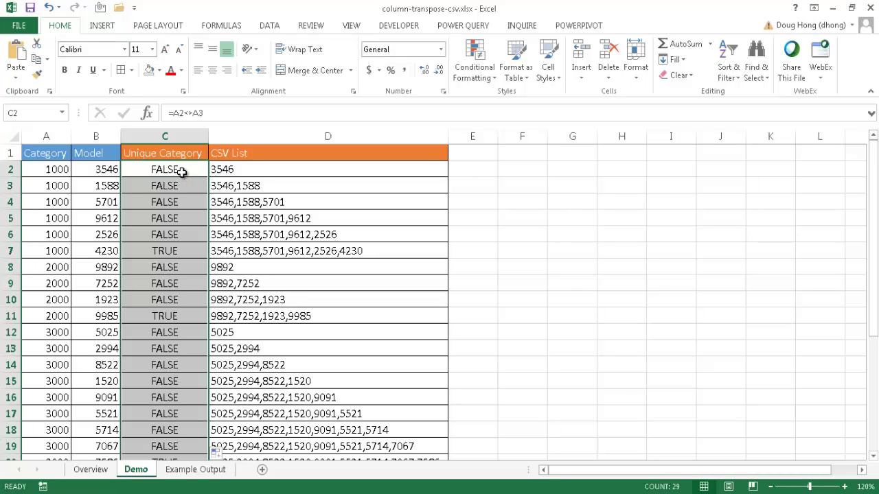
Step: Examine the Unique Category formulas in rows 2, 3, 7 and 11 against their Category values and CSV lists
left_click(180, 176)
left_click(180, 182)
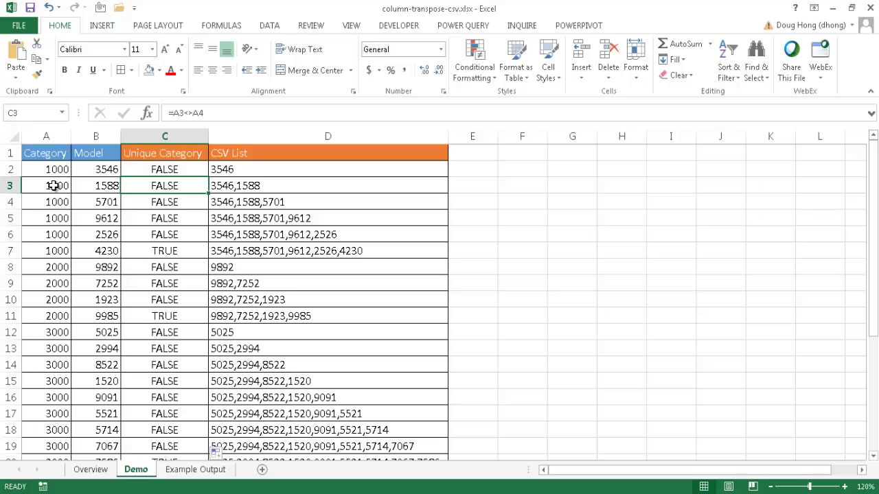
left_click(176, 252)
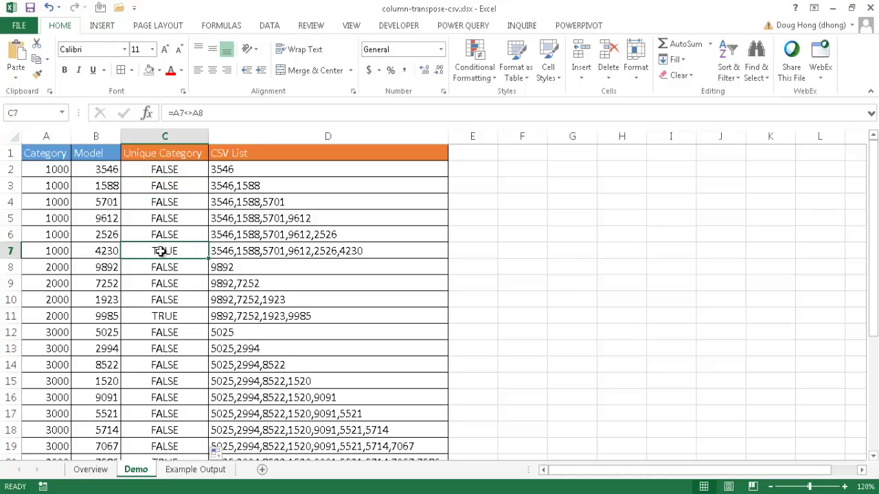
left_click(65, 251)
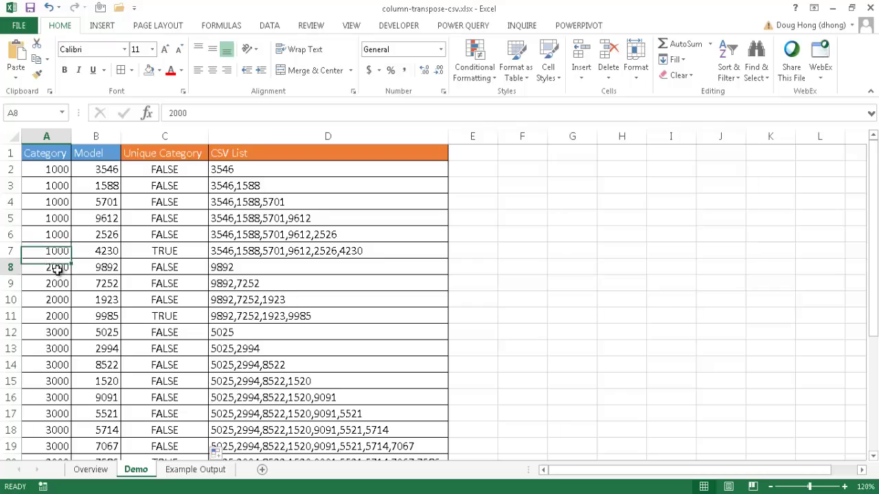
left_click(146, 251)
left_click_drag(173, 251, 261, 250)
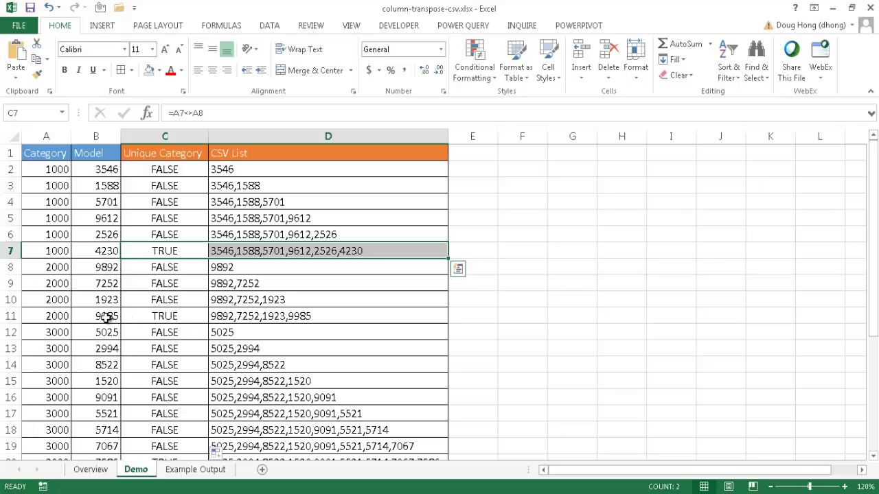
left_click(59, 316)
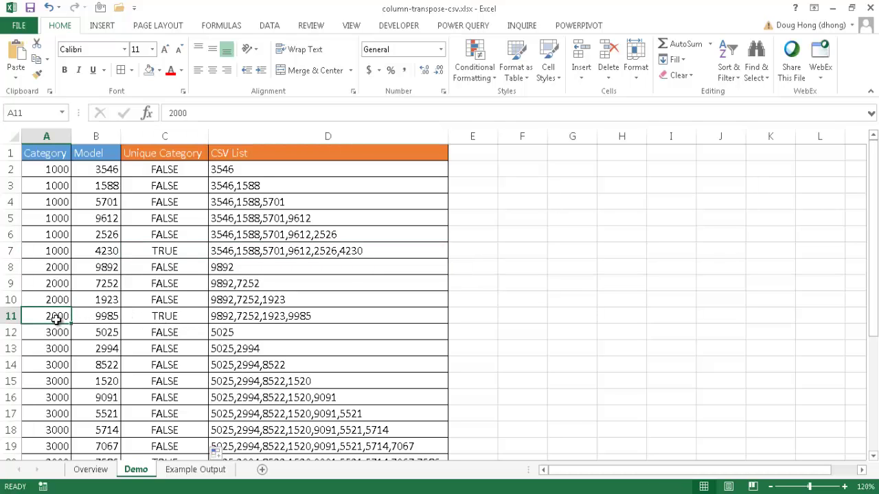
left_click(148, 320)
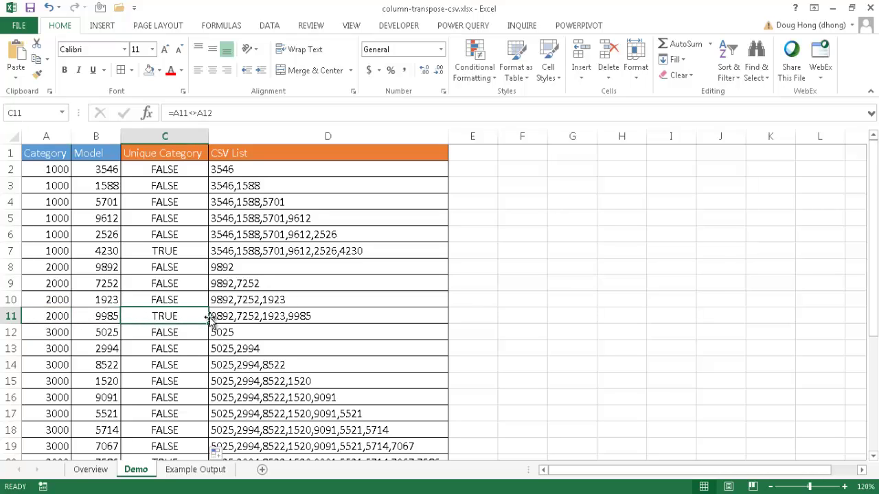
left_click(230, 316)
left_click_drag(267, 300, 261, 271)
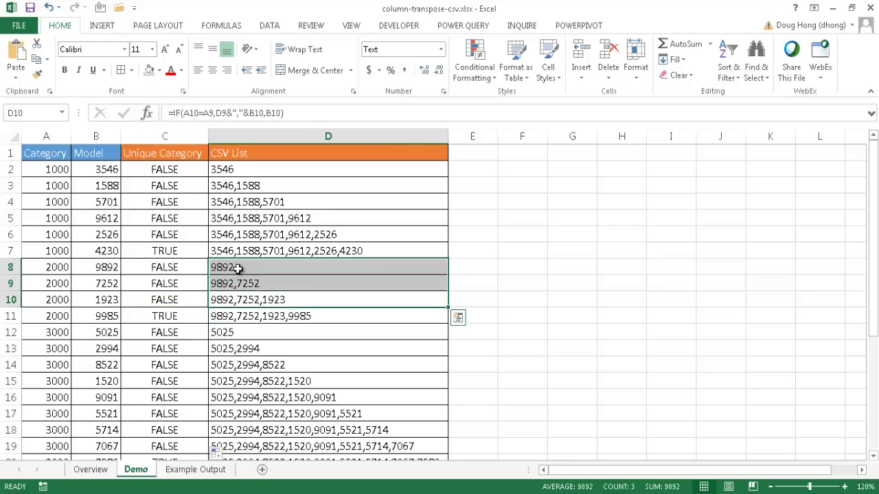
Step: Add filters to the Demo table and show only the rows whose Unique Category is TRUE
left_click(182, 251)
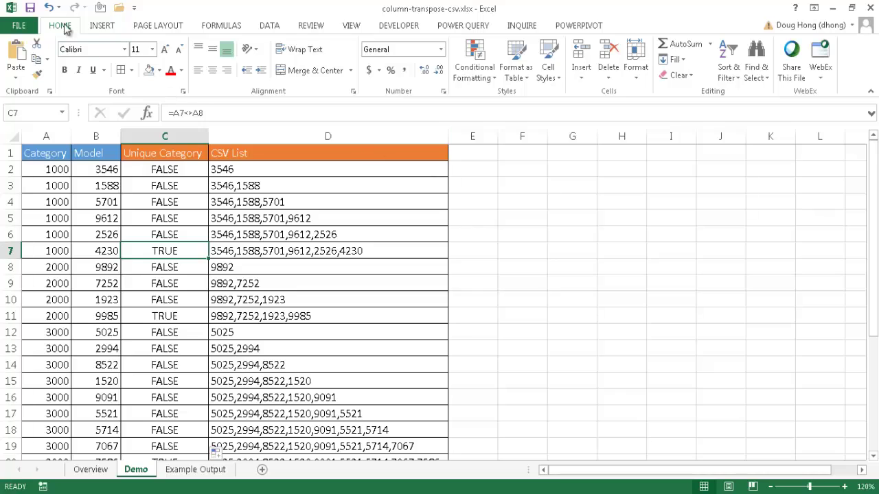
left_click(728, 74)
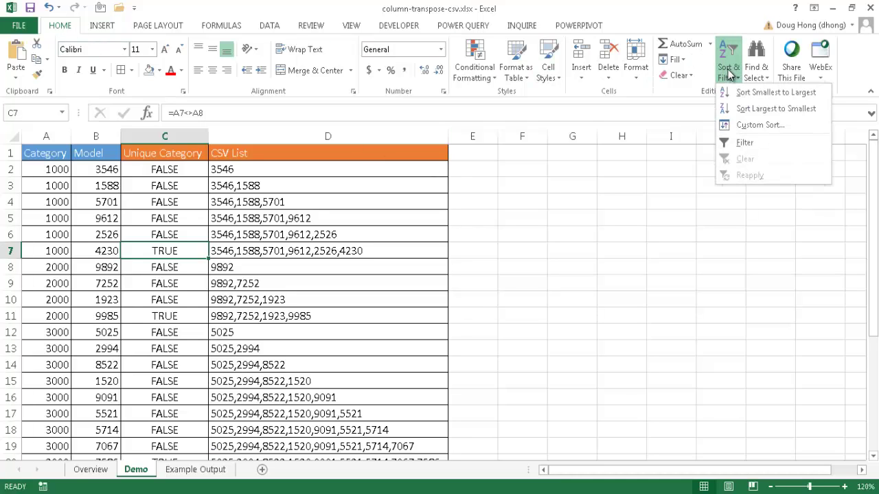
left_click(748, 143)
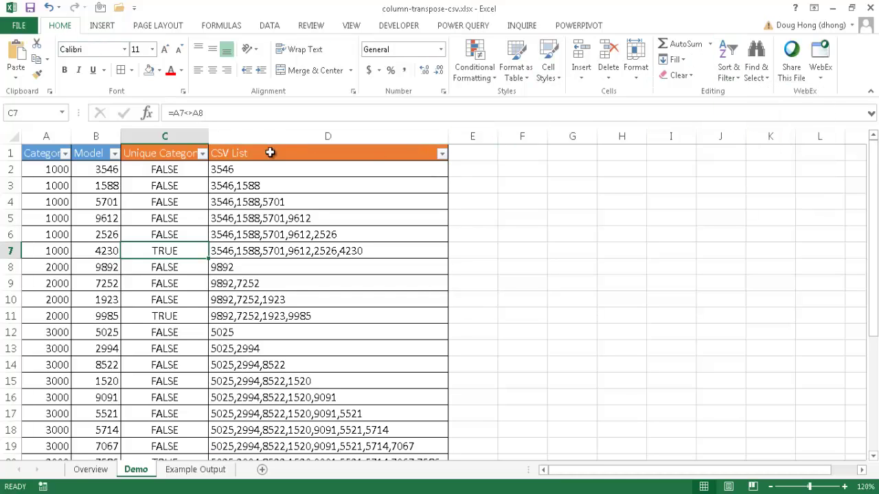
left_click(201, 153)
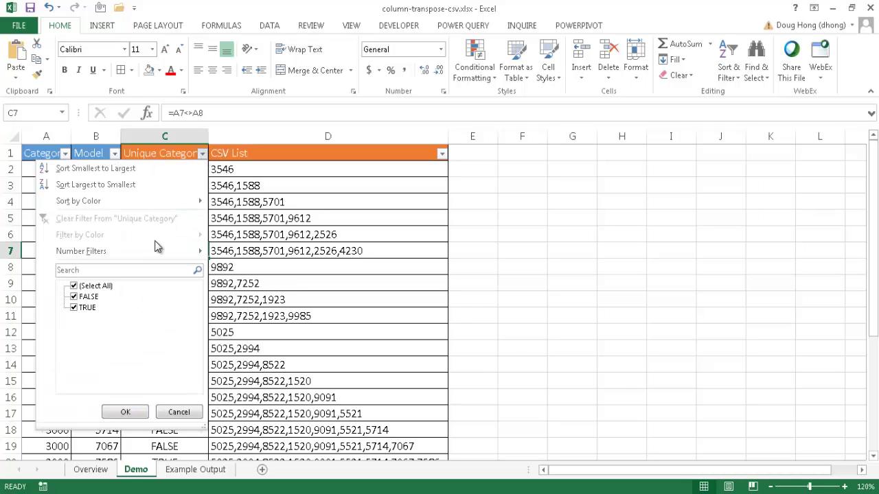
left_click(84, 299)
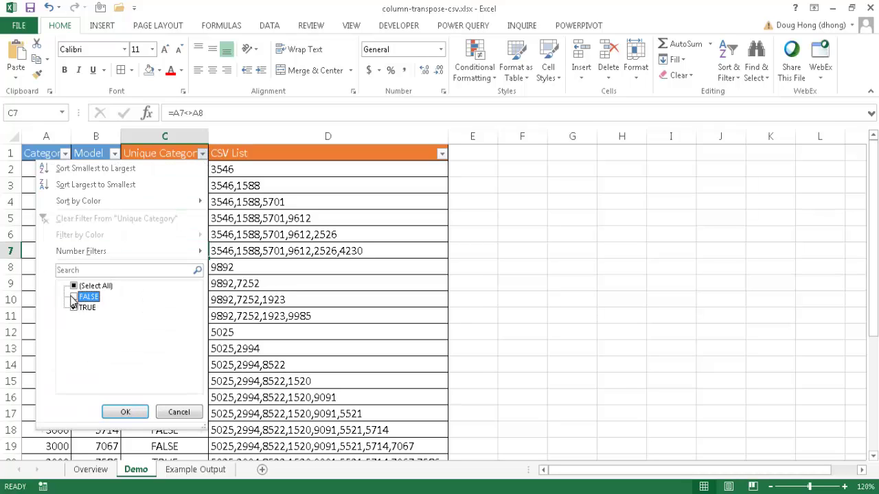
left_click(126, 414)
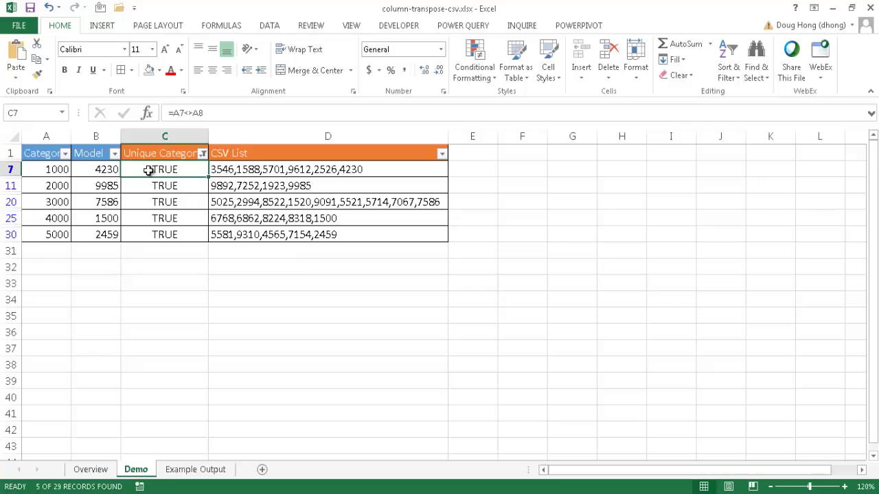
Step: Review the filtered categories with their CSV lists and compare them with the target table on the Overview sheet
left_click(54, 169)
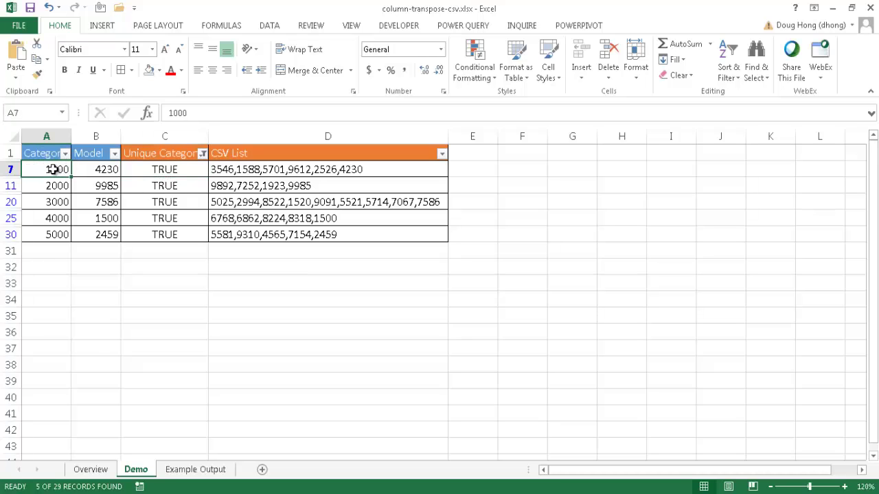
left_click(233, 171)
left_click(61, 191)
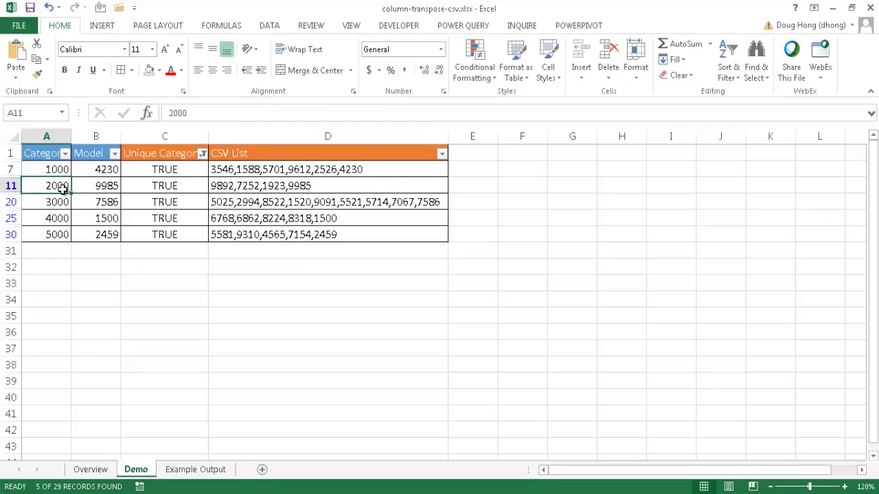
left_click(224, 189)
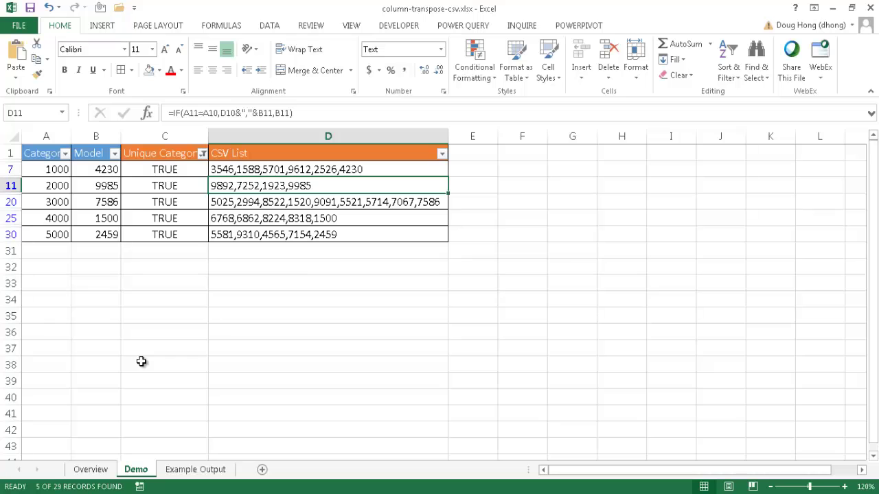
left_click(90, 470)
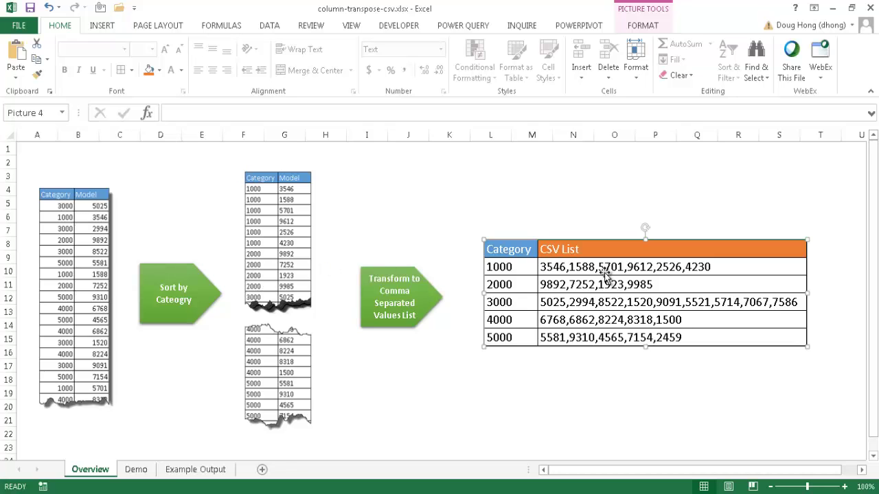
left_click(149, 471)
left_click(171, 170)
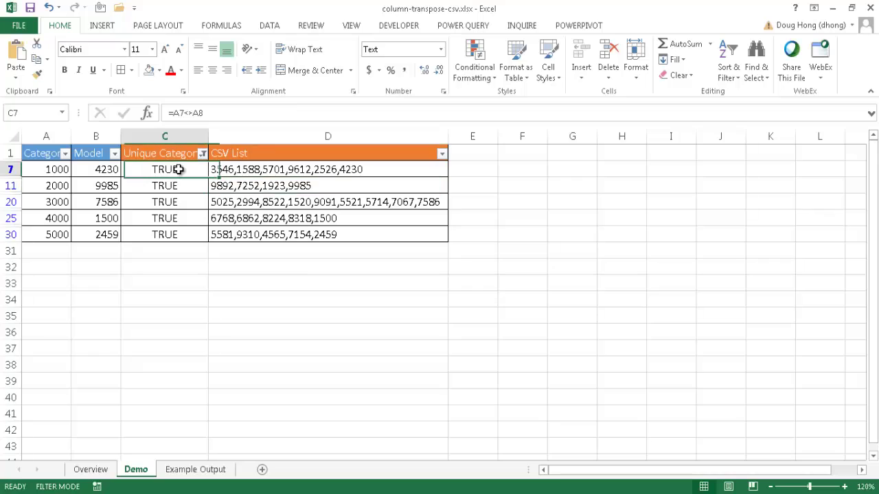